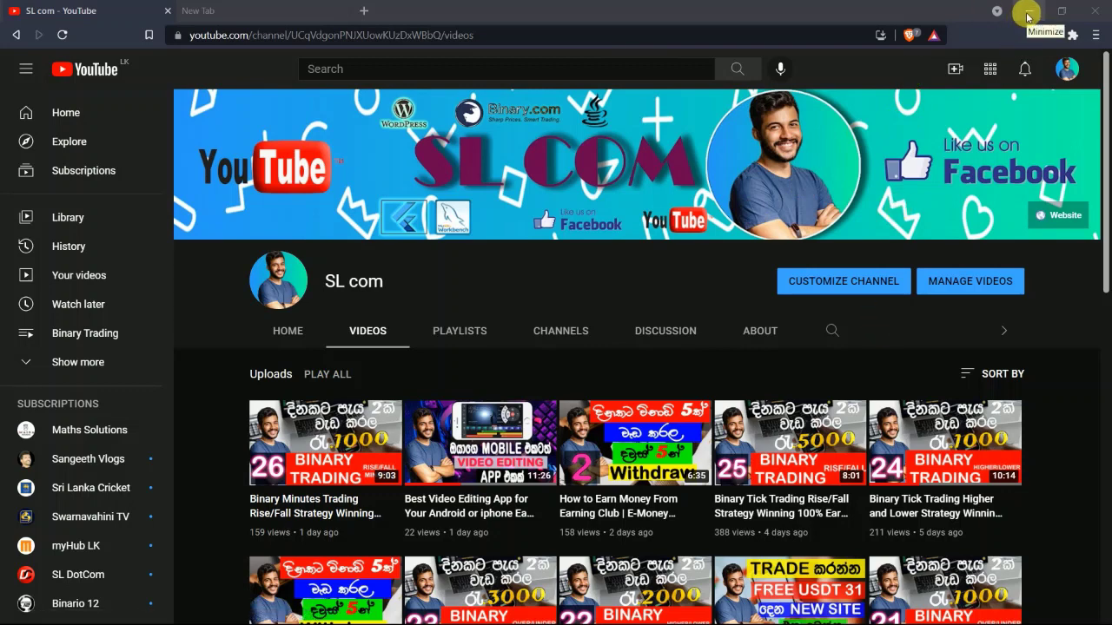
Minimize the YouTube browser window to show the folder holding the Digital Clock archive
{"action": "left_click", "coordinate": [1027, 15]}
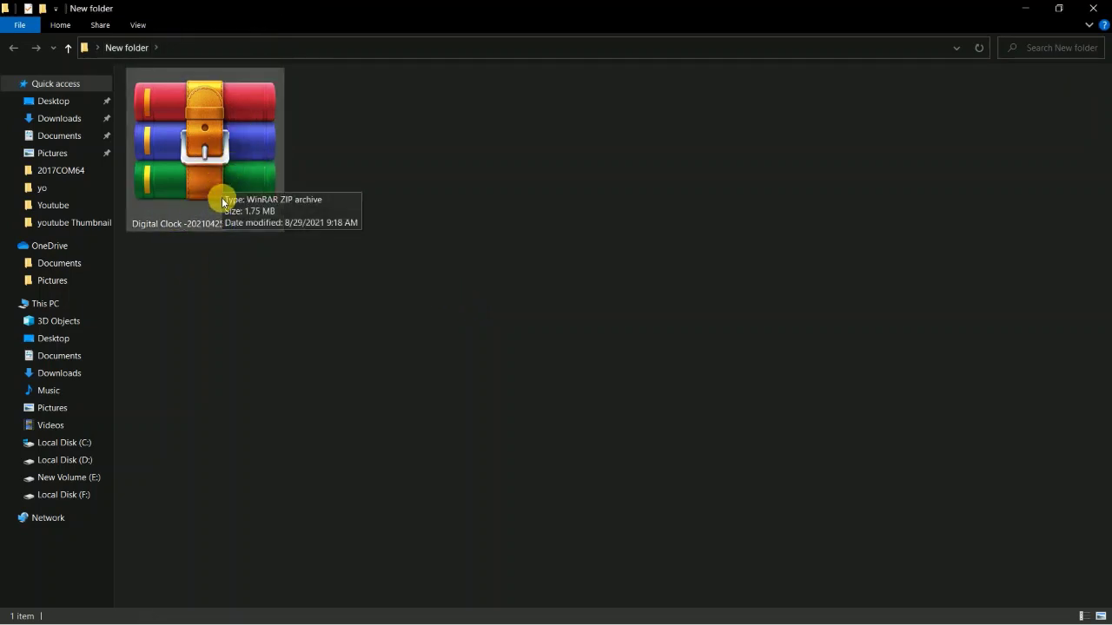
Extract the Digital Clock archive into its own 'Digital Clock' folder
{"action": "left_click", "coordinate": [233, 153]}
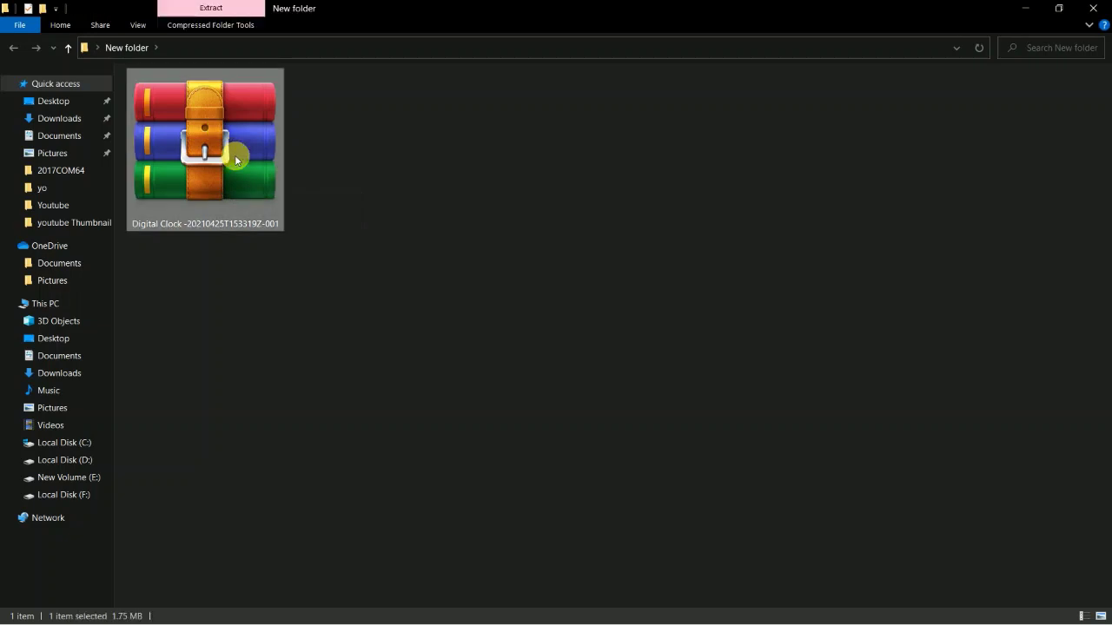
{"action": "right_click", "coordinate": [235, 154]}
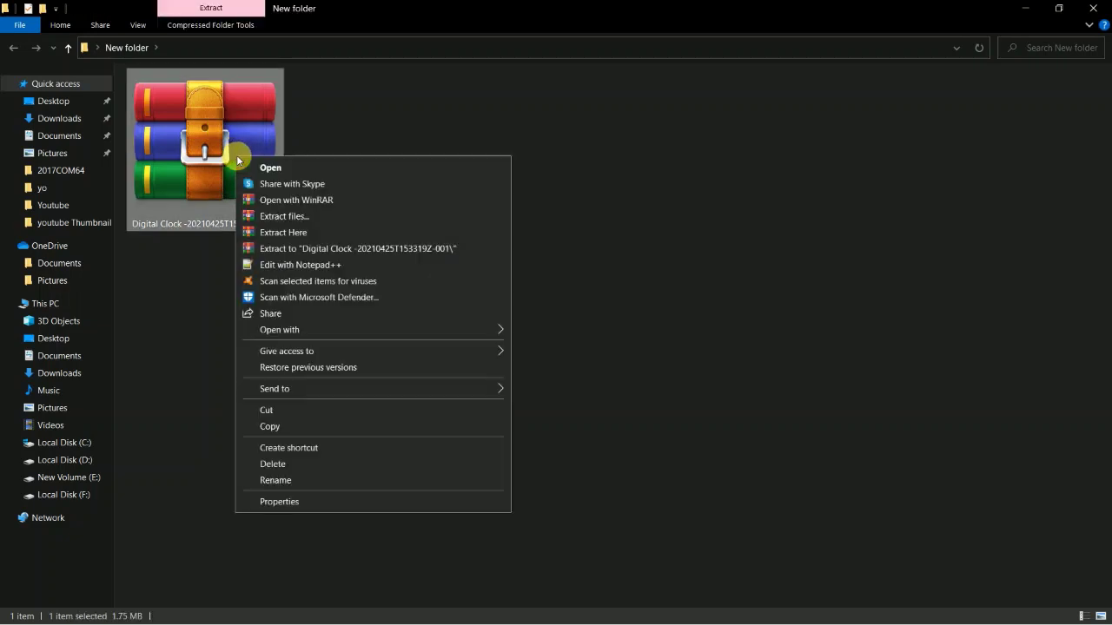
{"action": "left_click", "coordinate": [319, 248]}
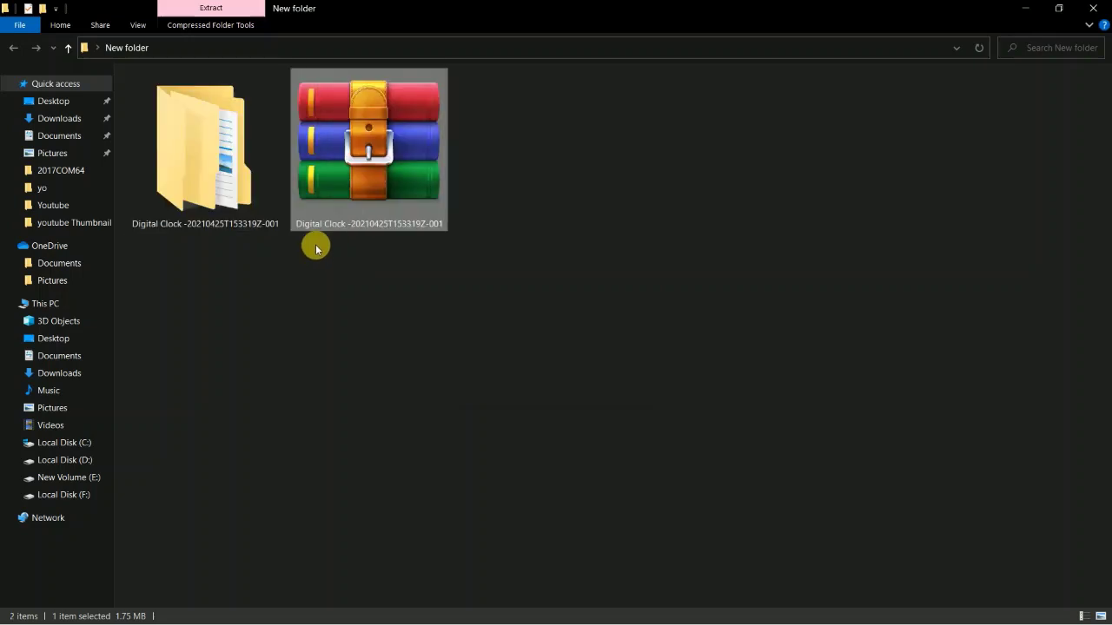
Open the nested Digital Clock folders and select the ss20-TR installer
{"action": "double_click", "coordinate": [204, 152]}
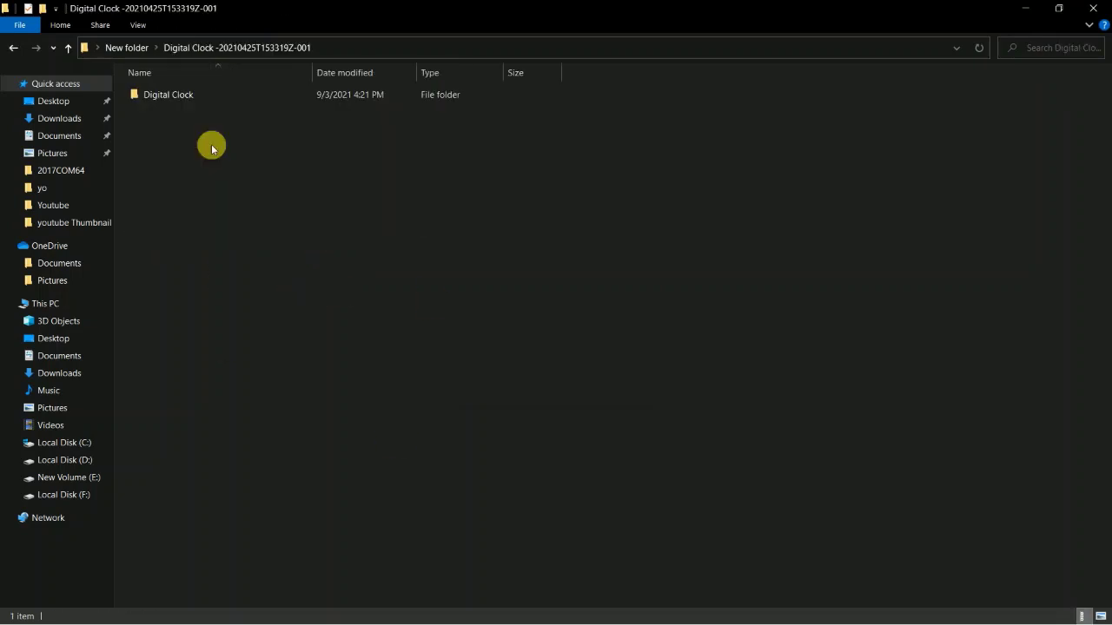
{"action": "double_click", "coordinate": [177, 96]}
{"action": "double_click", "coordinate": [177, 97]}
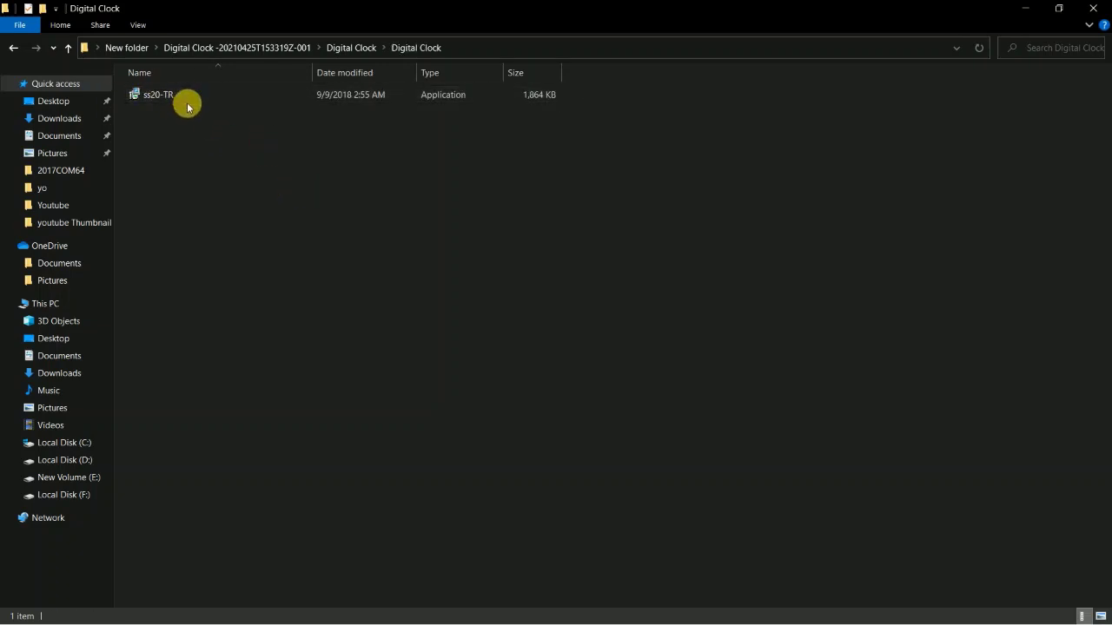
{"action": "left_click", "coordinate": [170, 97]}
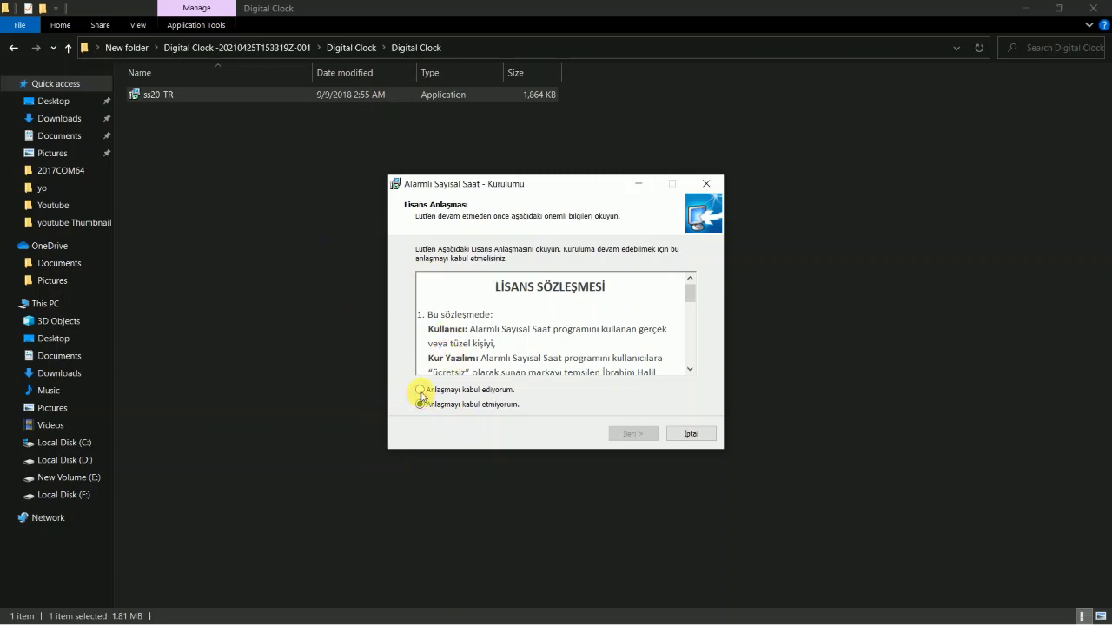
Accept the licence with 'Anlaşmayı kabul ediyorum' and continue to the destination folder page
{"action": "left_click", "coordinate": [420, 391]}
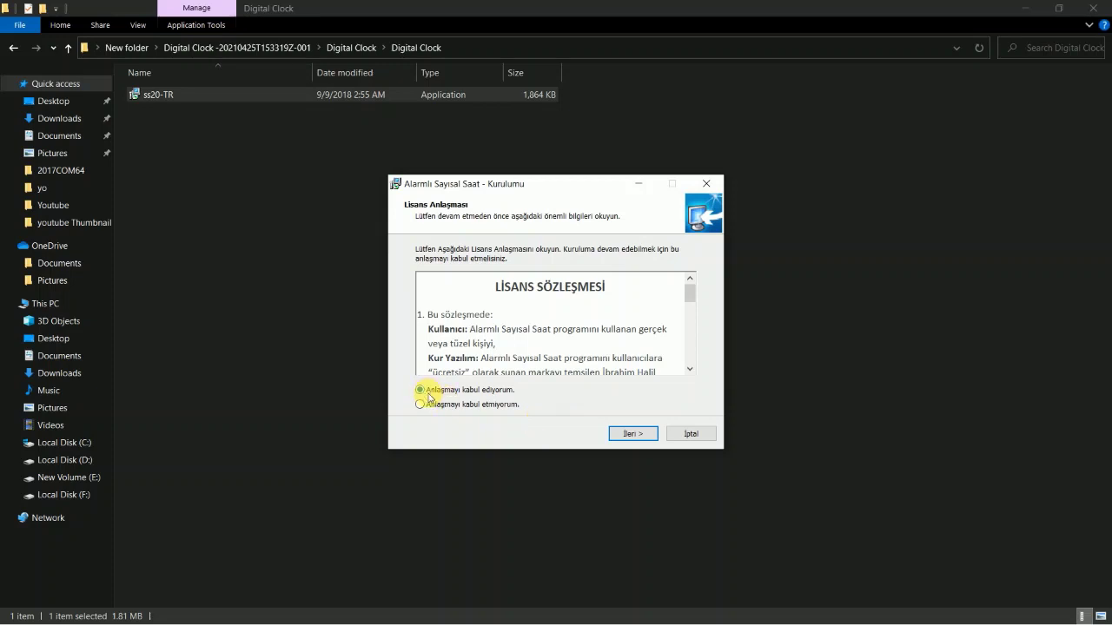
{"action": "left_click", "coordinate": [633, 434]}
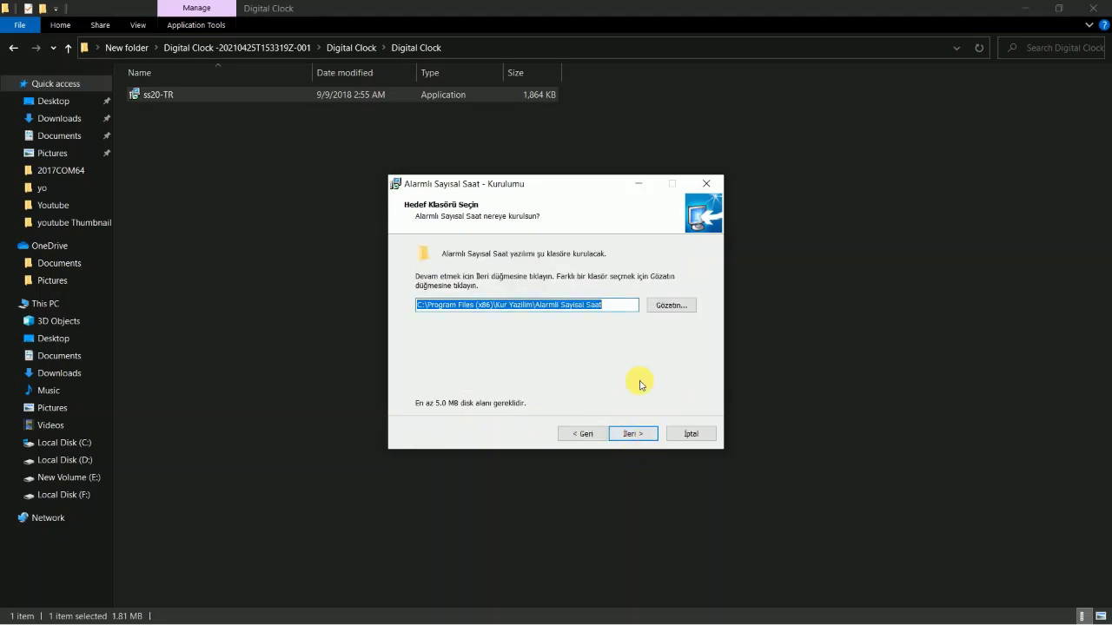
Set the install destination to 'softwares installed' on Local Disk (D:)
{"action": "left_click", "coordinate": [671, 305]}
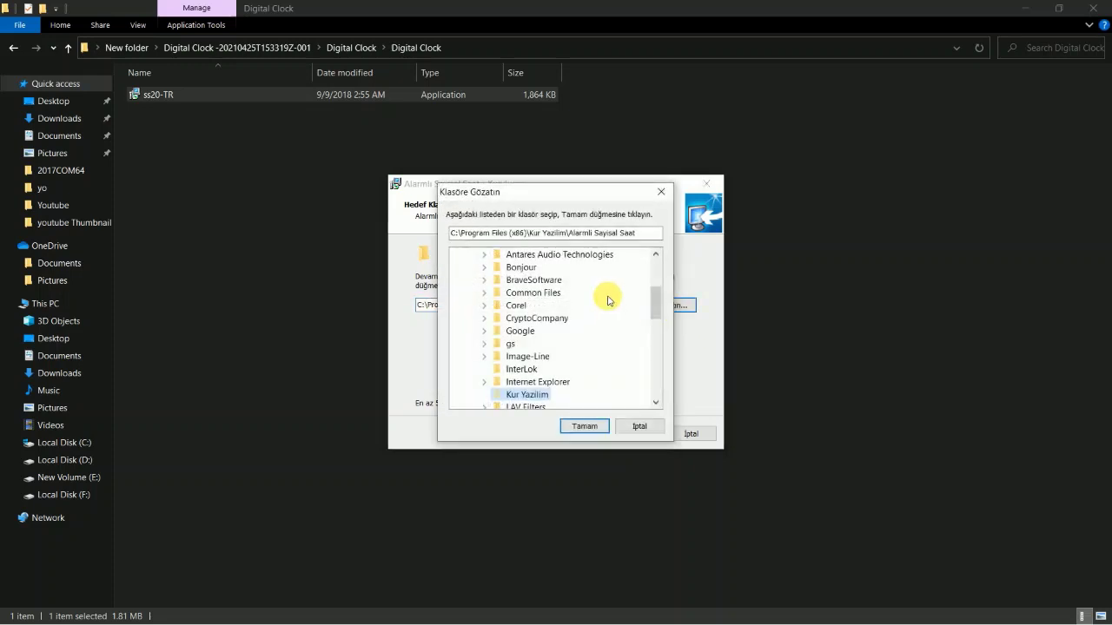
{"action": "scroll", "coordinate": [527, 326], "scroll_direction": "down", "scroll_amount": 5}
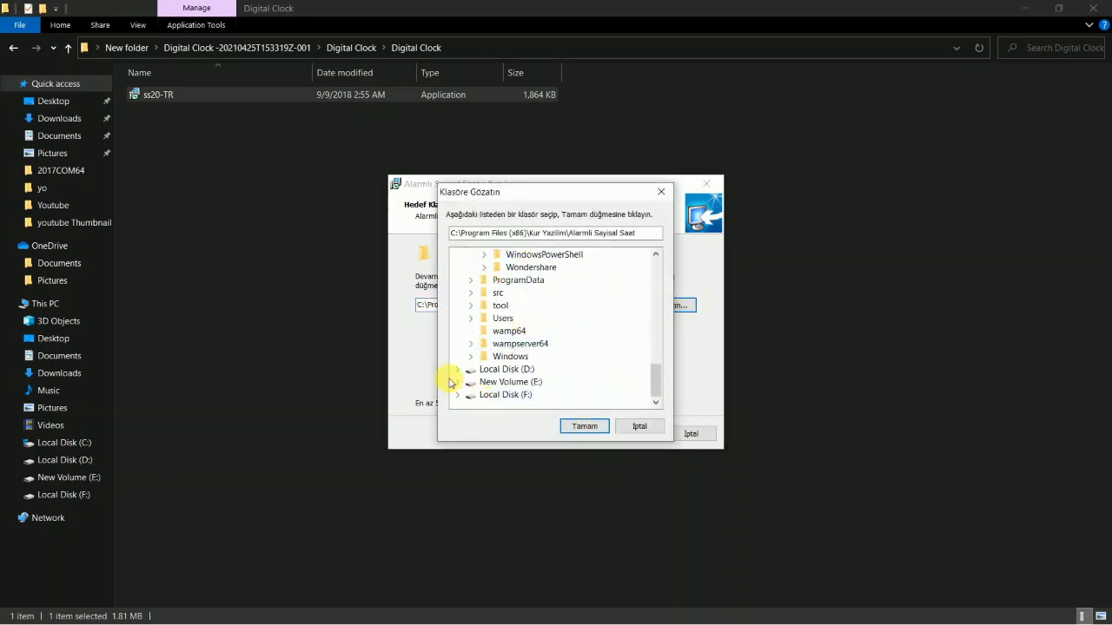
{"action": "left_click", "coordinate": [459, 370]}
{"action": "scroll", "coordinate": [511, 363], "scroll_direction": "down", "scroll_amount": 3}
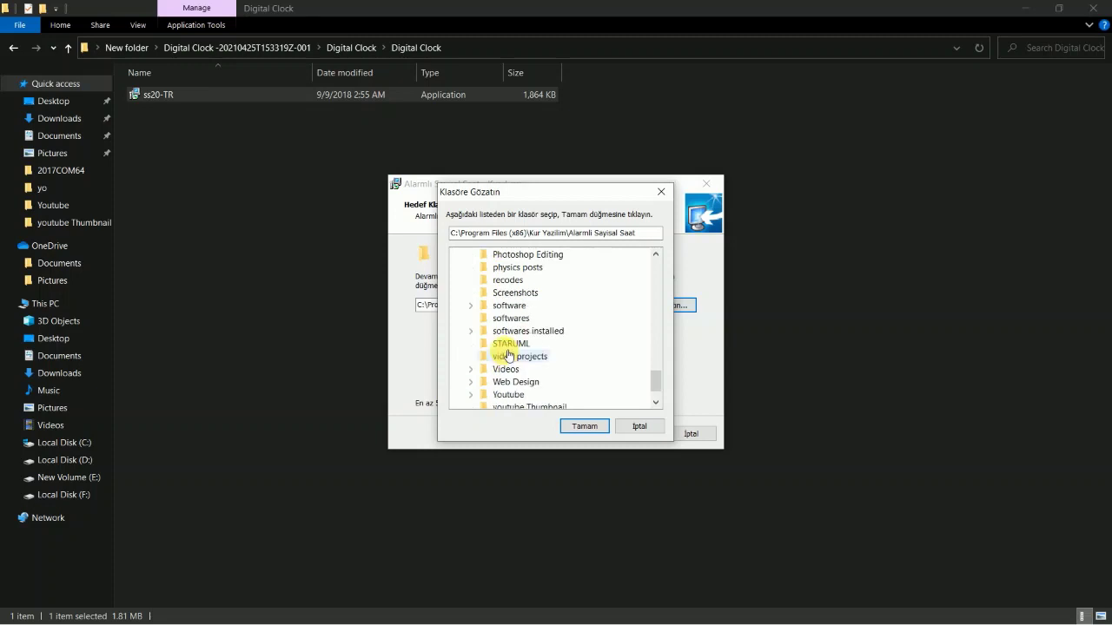
{"action": "scroll", "coordinate": [521, 356], "scroll_direction": "up", "scroll_amount": 2}
{"action": "scroll", "coordinate": [578, 352], "scroll_direction": "down", "scroll_amount": 2}
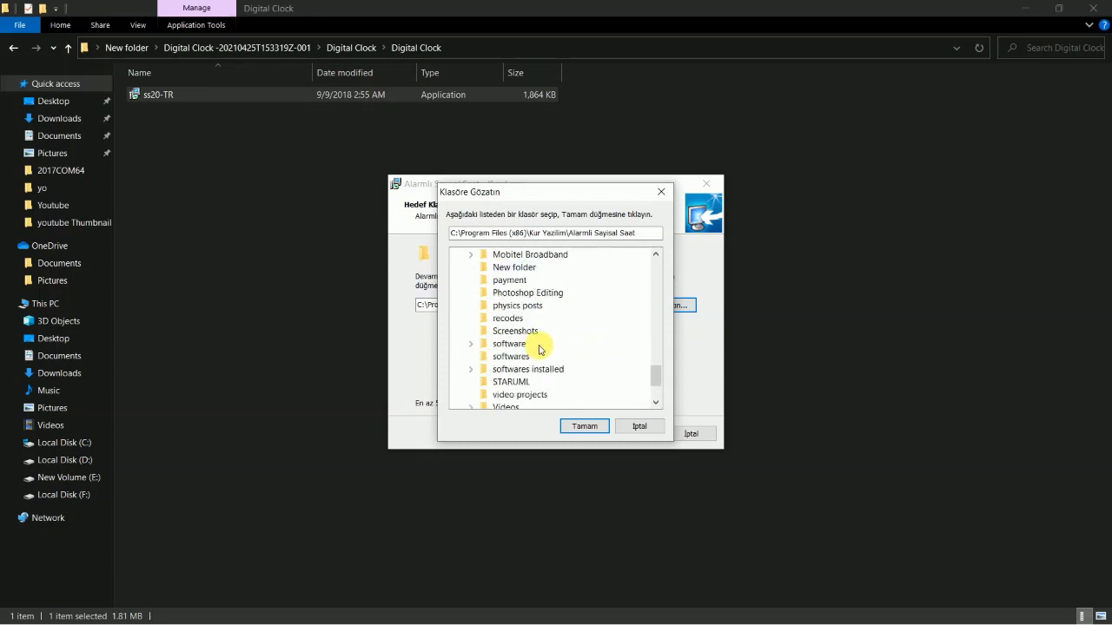
{"action": "left_click", "coordinate": [547, 369]}
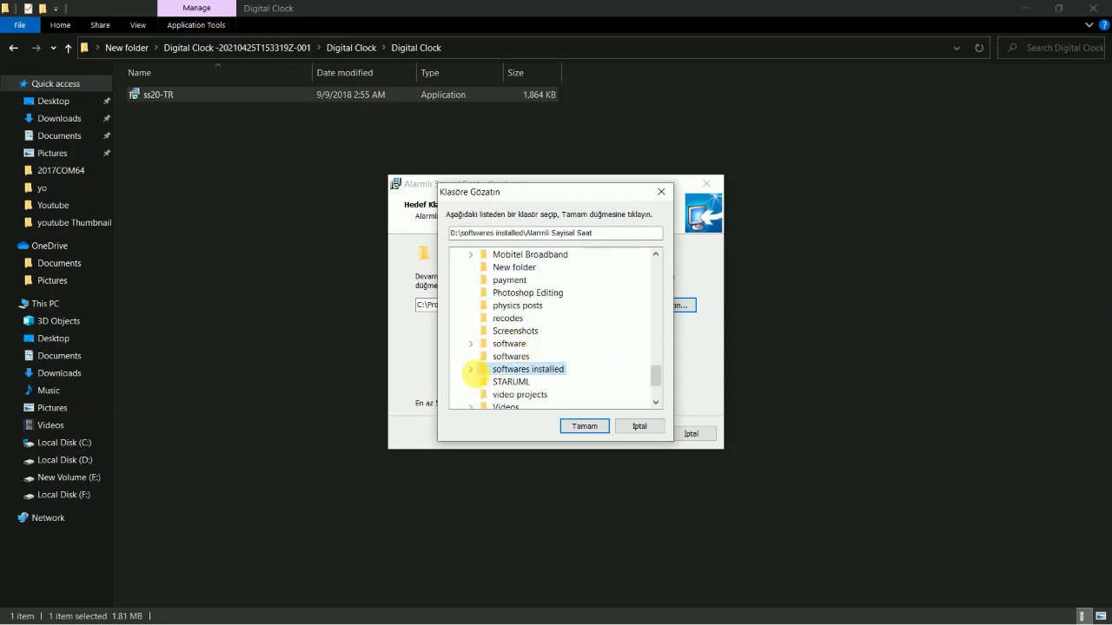
{"action": "left_click", "coordinate": [470, 369]}
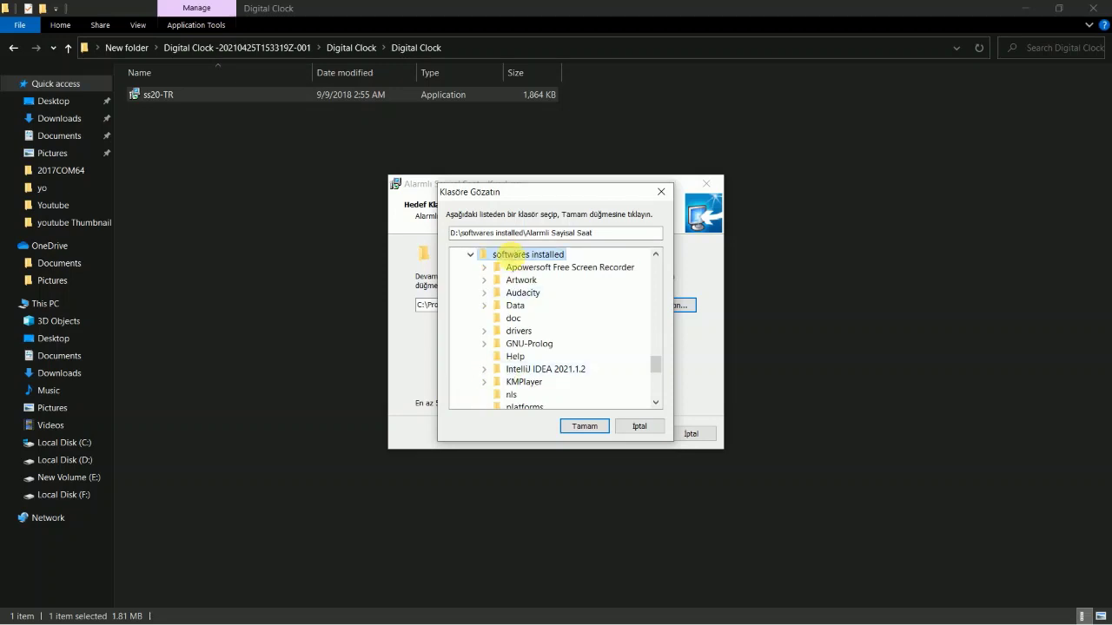
{"action": "left_click", "coordinate": [587, 429]}
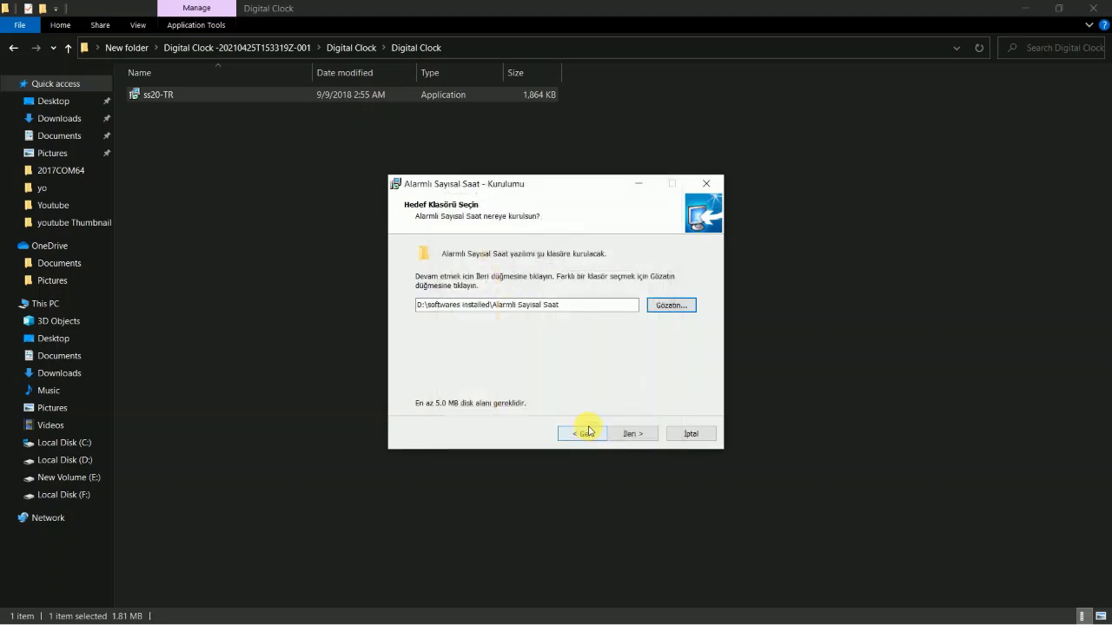
Install with the desktop shortcut option kept, then finish setup and launch the clock
{"action": "left_click", "coordinate": [636, 436]}
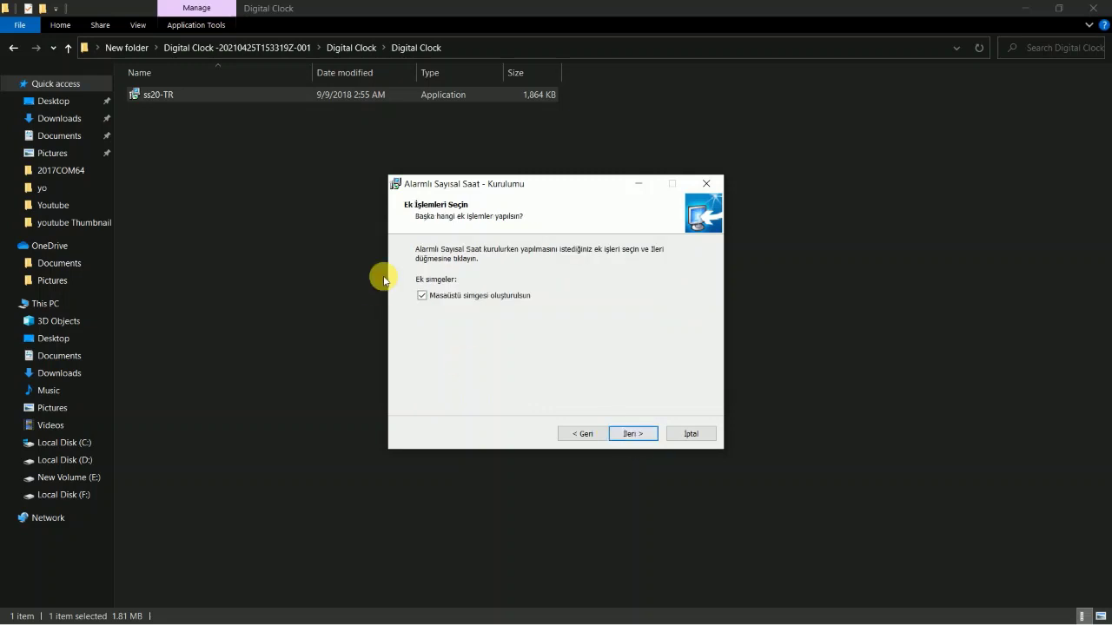
{"action": "left_click", "coordinate": [635, 437]}
{"action": "left_click", "coordinate": [633, 435]}
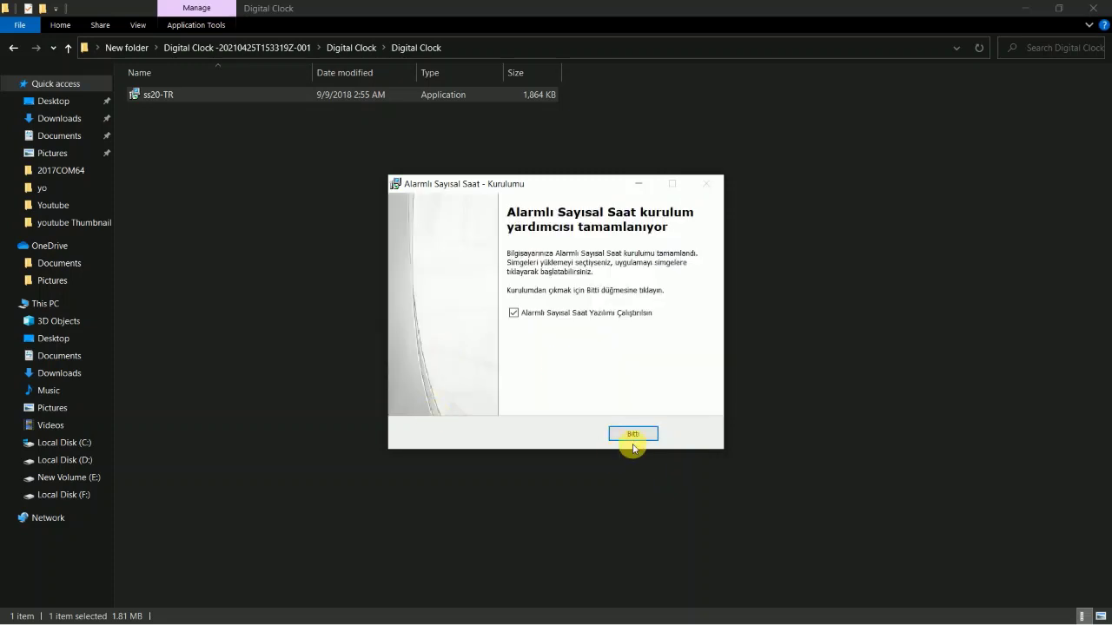
{"action": "left_click", "coordinate": [634, 434]}
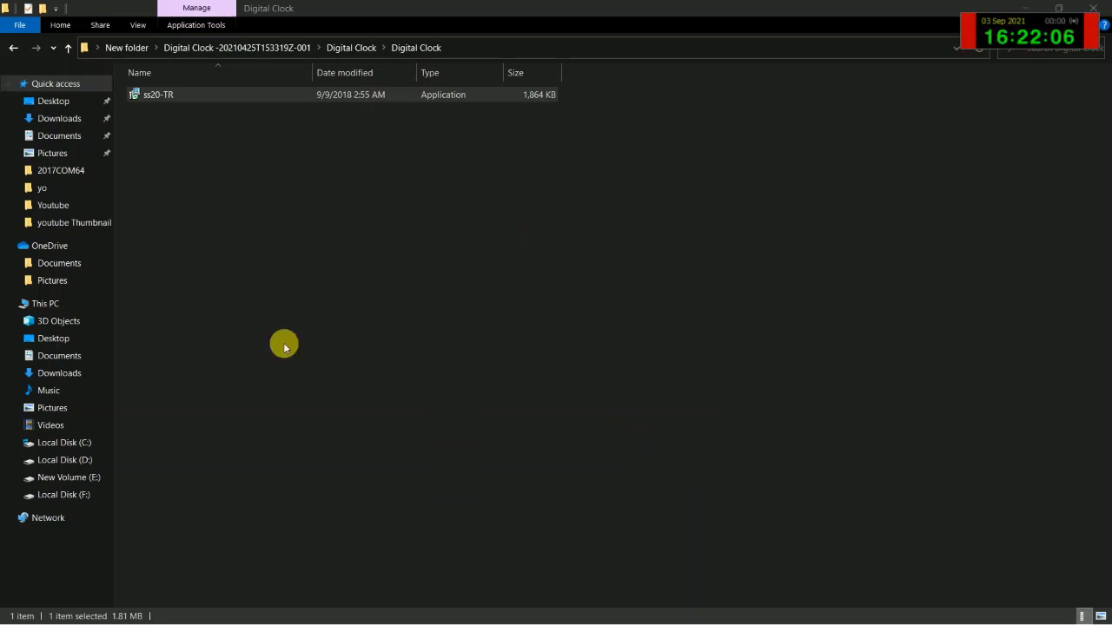
Drag the red-and-green clock widget from the top-right corner to the middle-right of the screen
{"action": "left_click_drag", "start_coordinate": [1007, 36], "coordinate": [864, 219]}
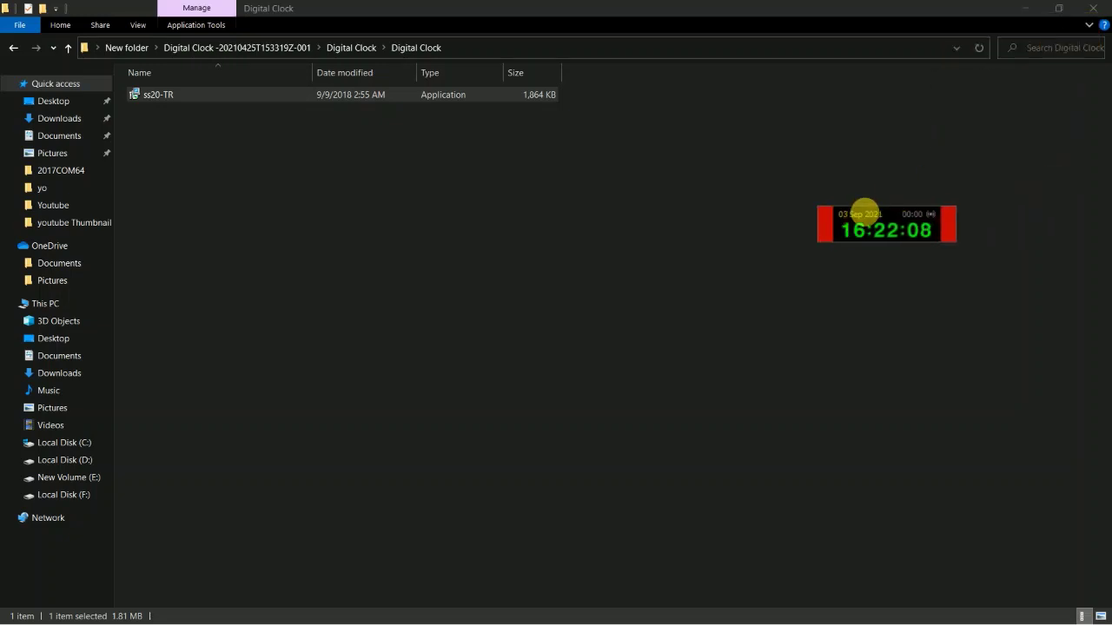